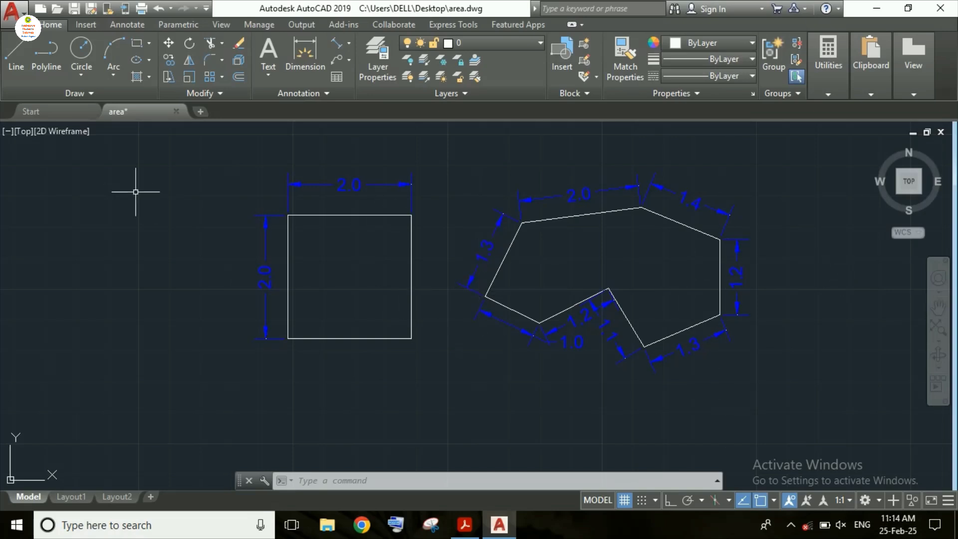
Step: Zoom and pan until the 2.0 × 2.0 square fills the left, polygon partly visible
scroll(327, 238, "up", 4)
scroll(404, 257, "down", 2)
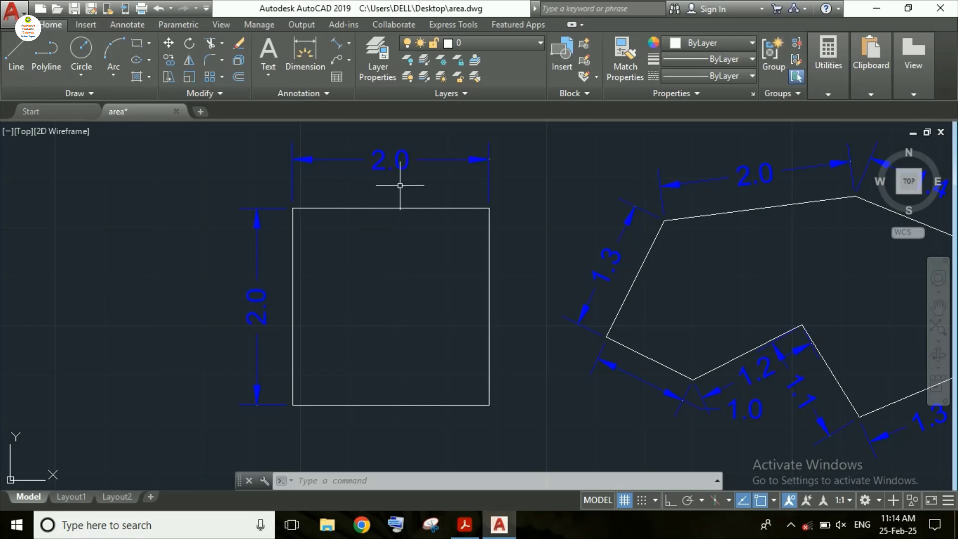
middle_click_drag(368, 253, 299, 245)
scroll(513, 235, "down", 2)
scroll(680, 234, "up", 3)
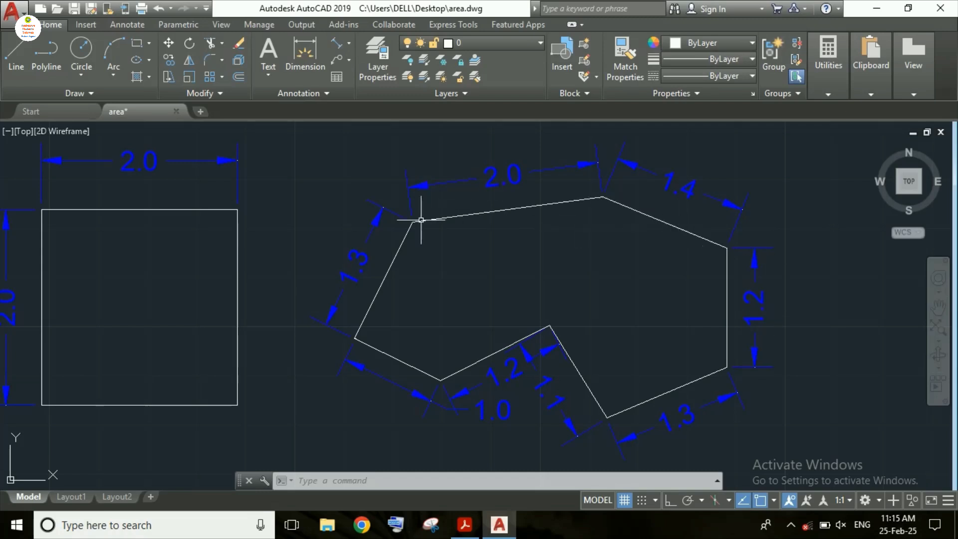
scroll(695, 270, "down", 5)
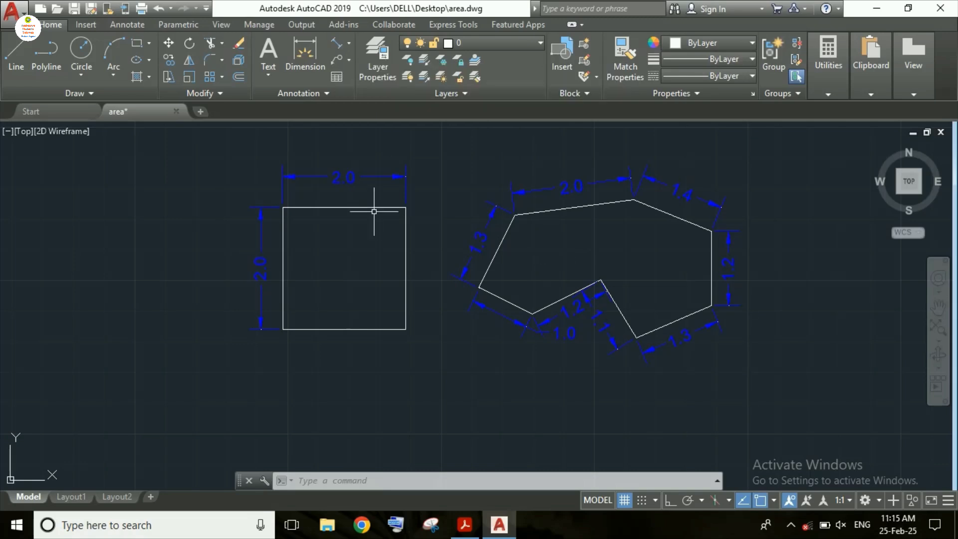
mouse_move(374, 214)
middle_mouse_down()
mouse_move(380, 257)
mouse_move(338, 253)
middle_mouse_up()
scroll(338, 268, "up", 2)
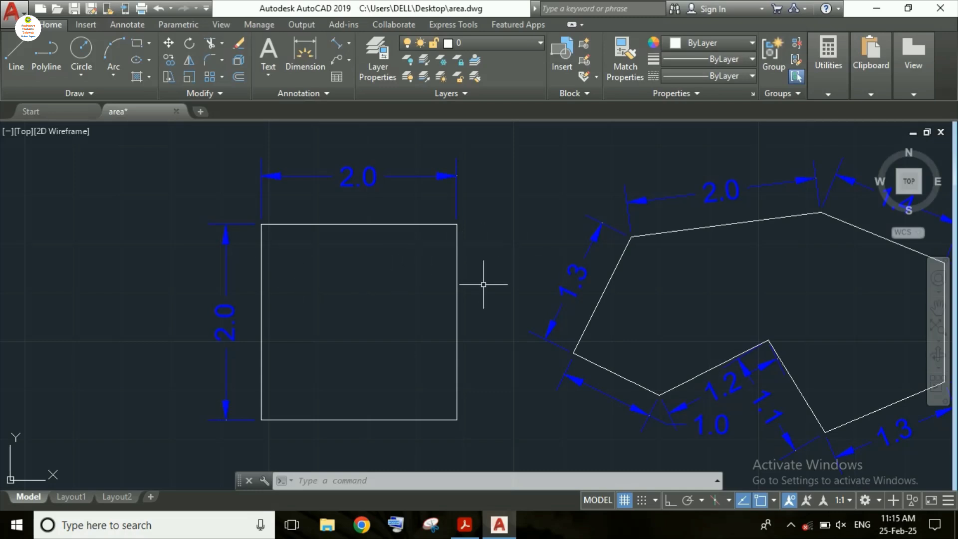
Step: Run AREA on the square's four corners clockwise from top-left, reporting Area 4, Perimeter 8
type("AREA")
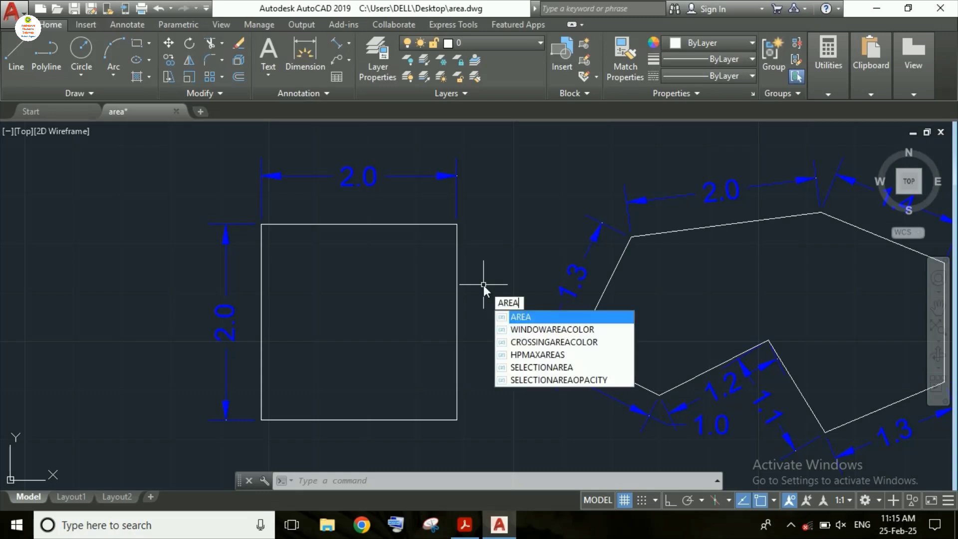
key("Return")
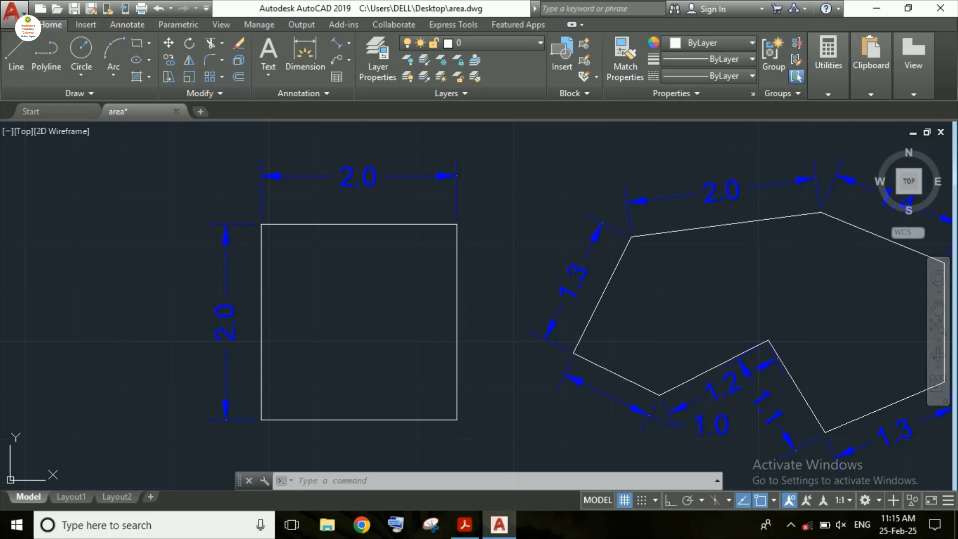
left_click(261, 224)
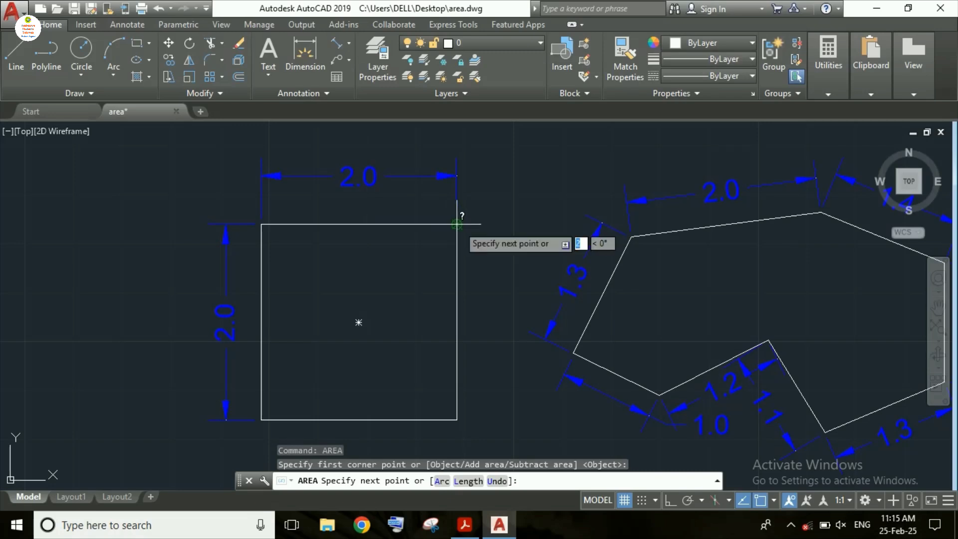
left_click(457, 224)
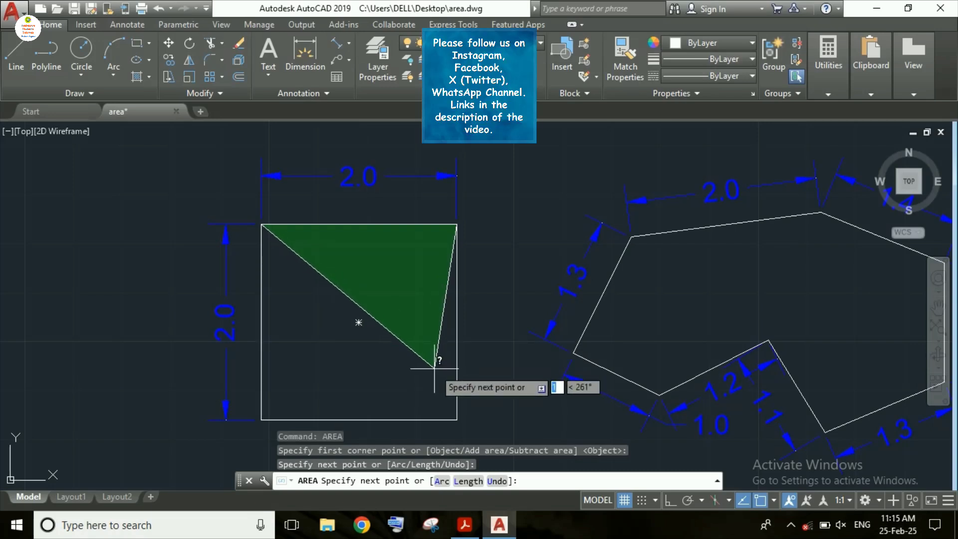
left_click(456, 420)
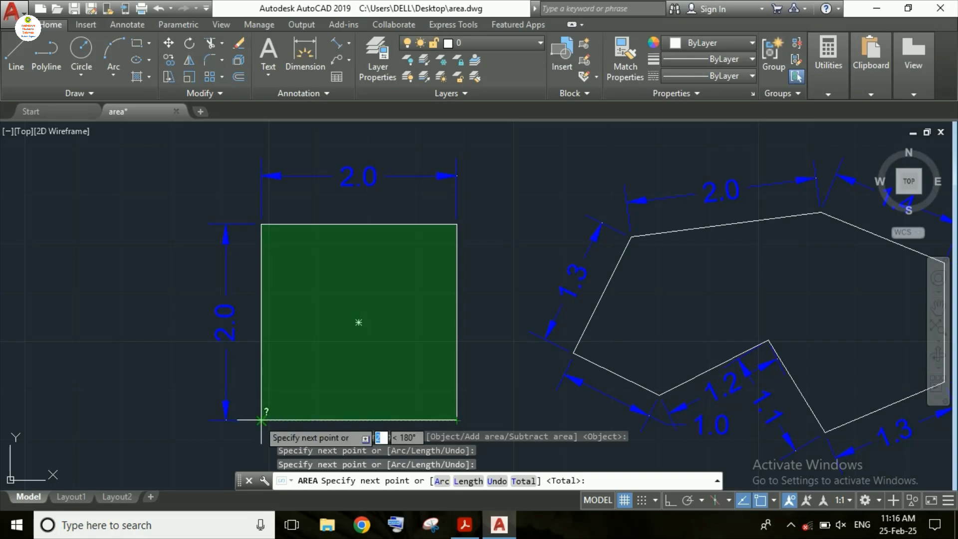
left_click(261, 421)
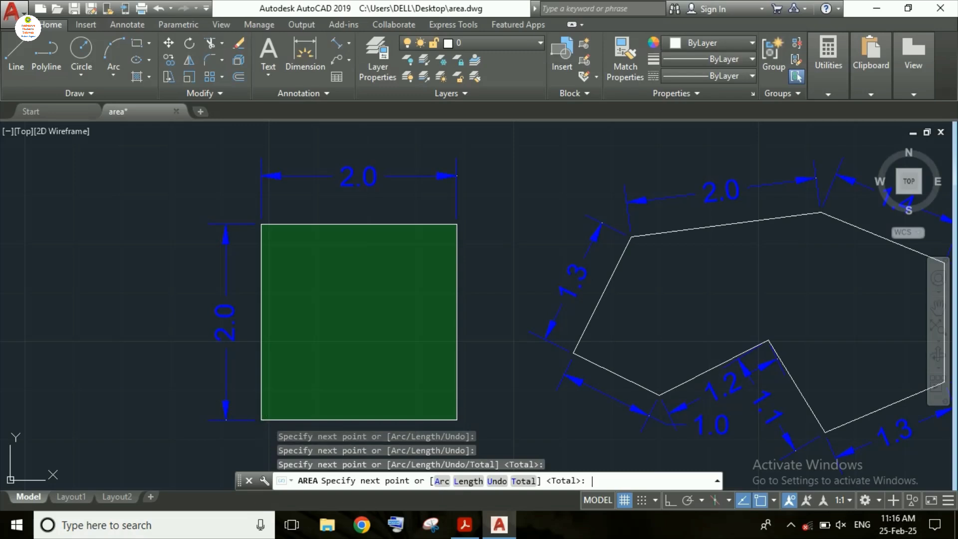
key("Return")
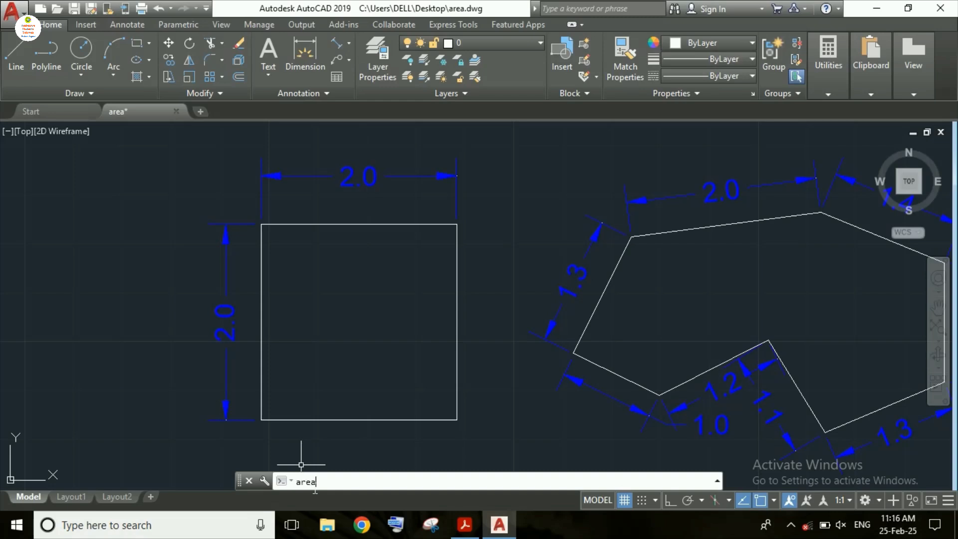
Step: Rerun AREA on the square's top-left, top-right and bottom-right corners for Area 2, Perimeter 7
key("Return")
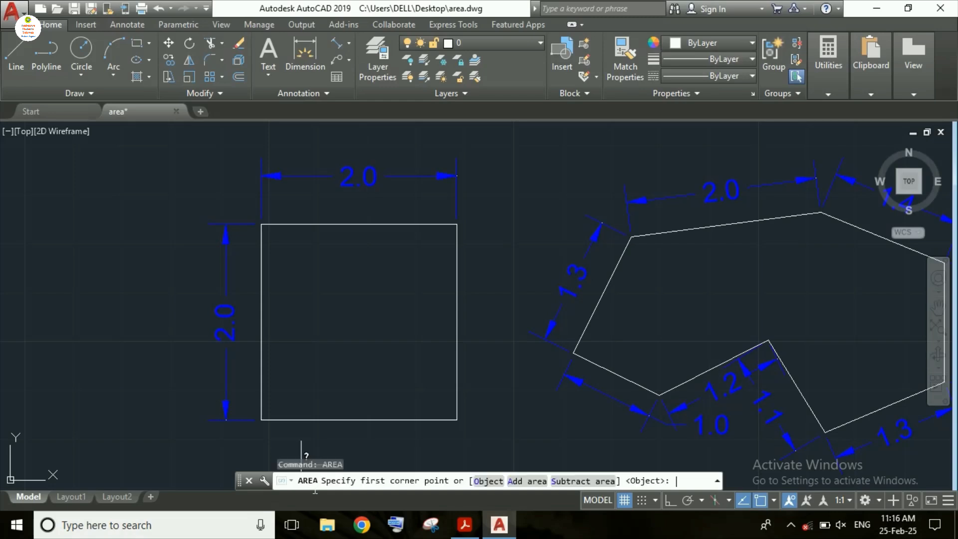
left_click(261, 225)
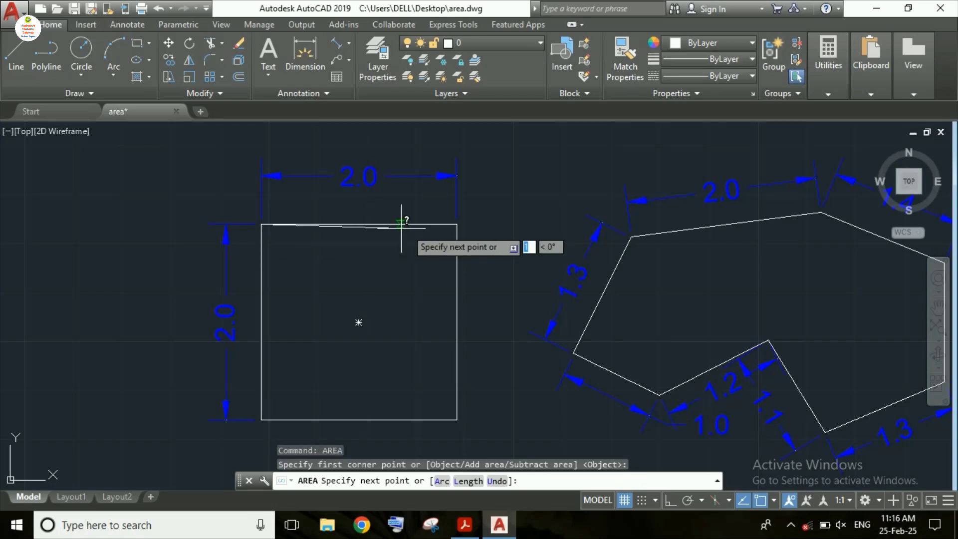
left_click(457, 225)
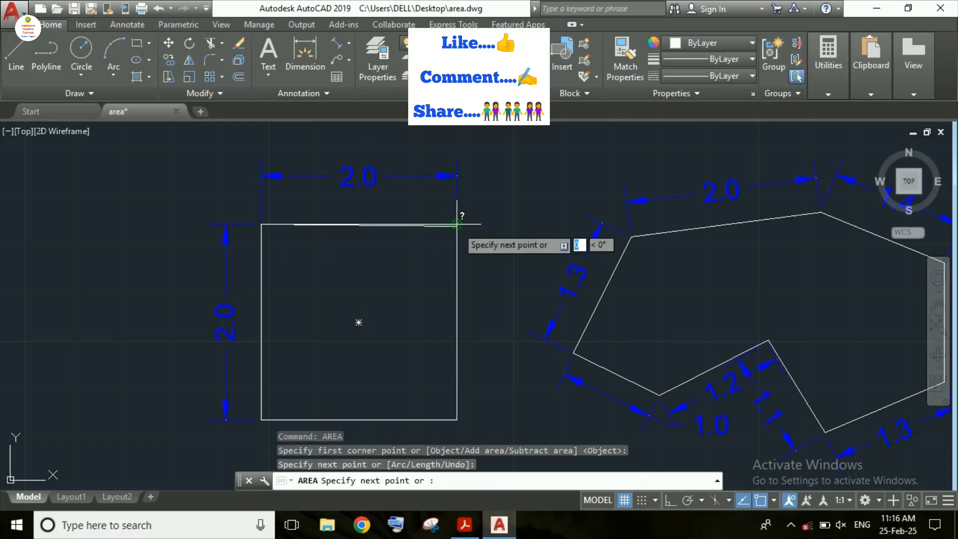
left_click(457, 419)
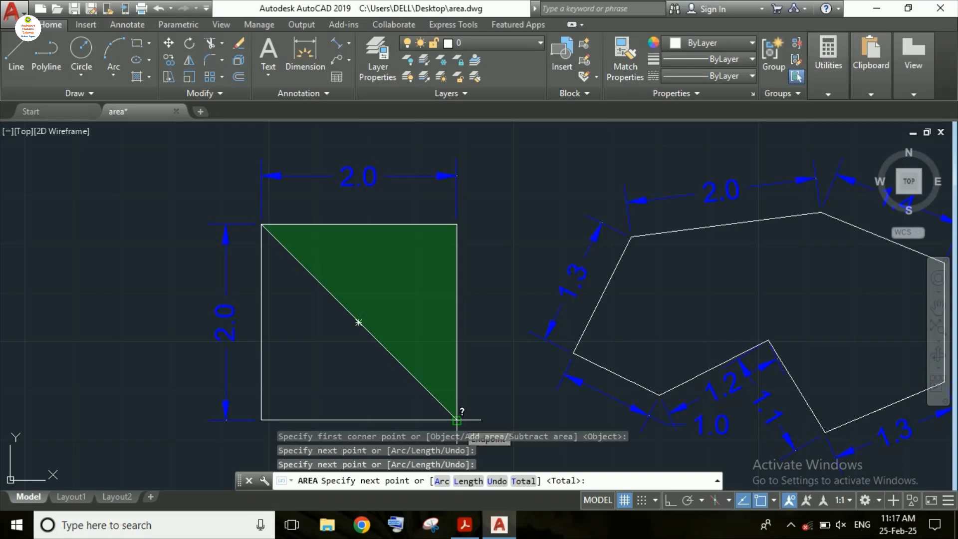
key("Return")
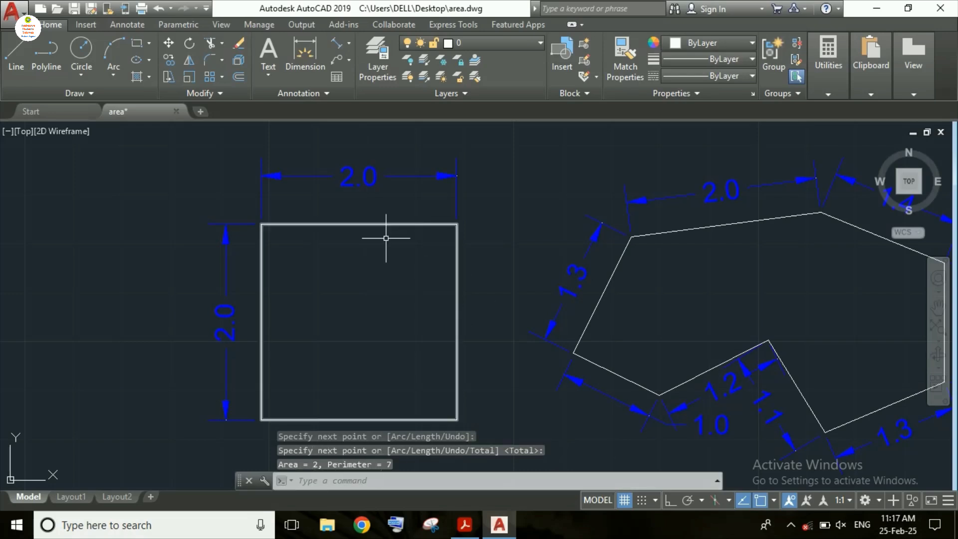
scroll(351, 361, "down", 4)
Step: Pan the view to bring the irregular polygon into frame, clearing a stray command entry
scroll(562, 359, "up", 6)
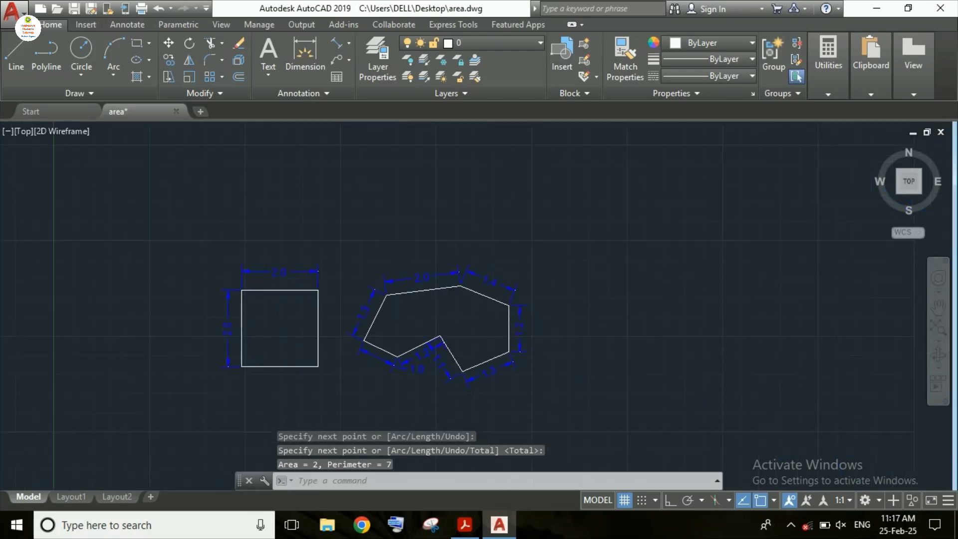
scroll(470, 336, "down", 4)
scroll(520, 331, "up", 3)
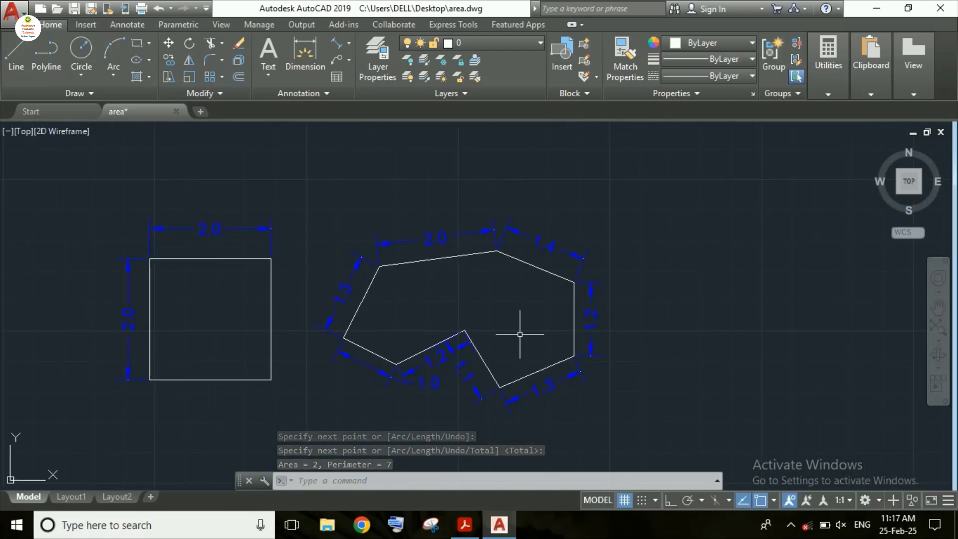
middle_click_drag(519, 331, 664, 342)
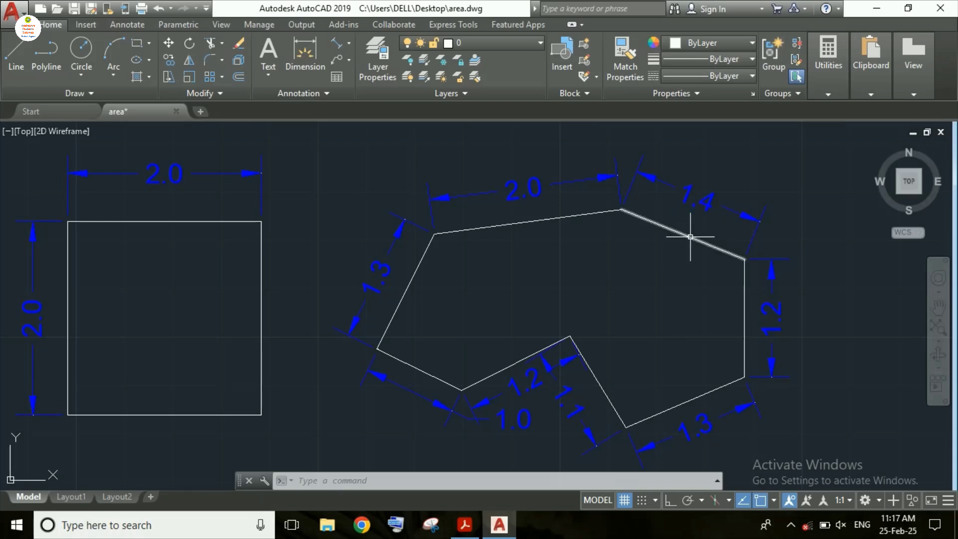
type("area")
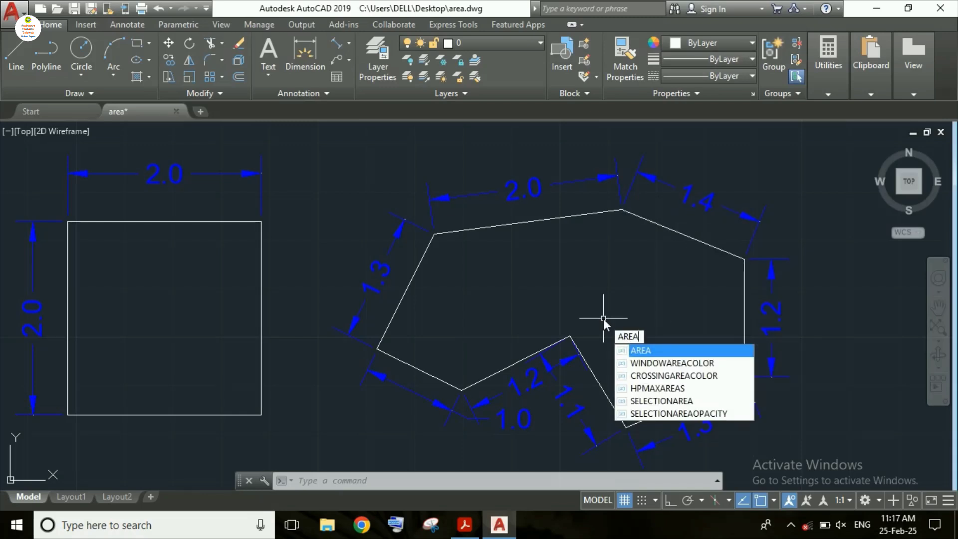
key("Return")
key("Escape")
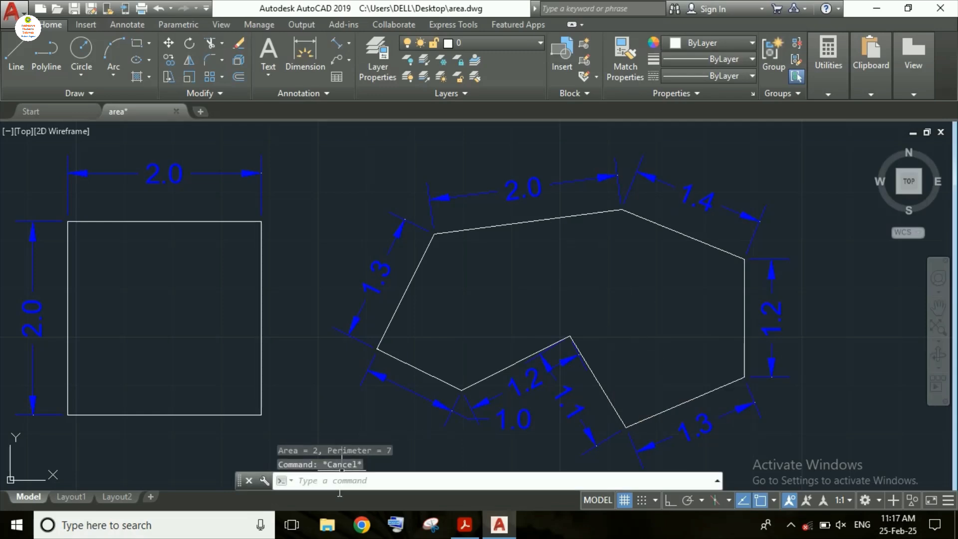
Step: Measure the polygon's upper-left, top, right and lower-right vertices with AREA: Area 3, Perimeter 8
type("a")
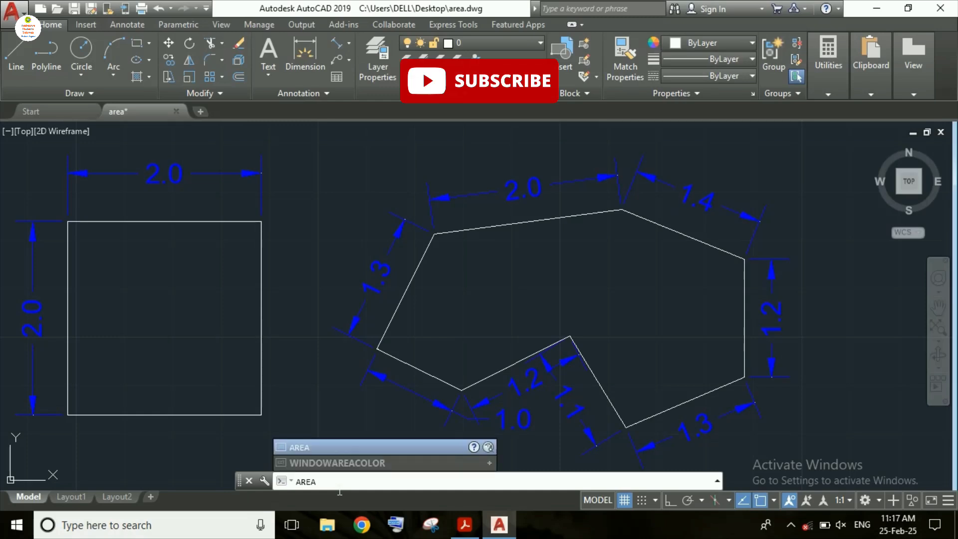
key("Return")
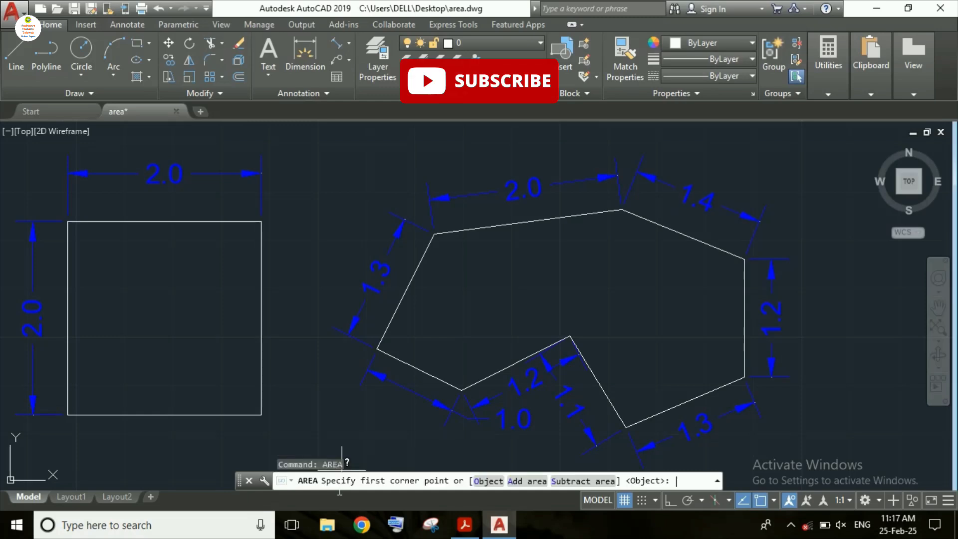
left_click(434, 233)
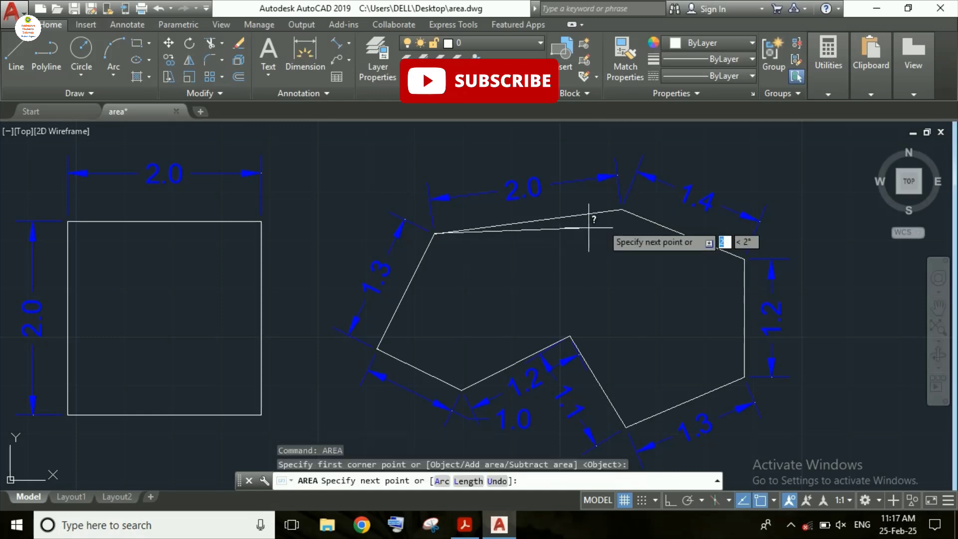
left_click(621, 210)
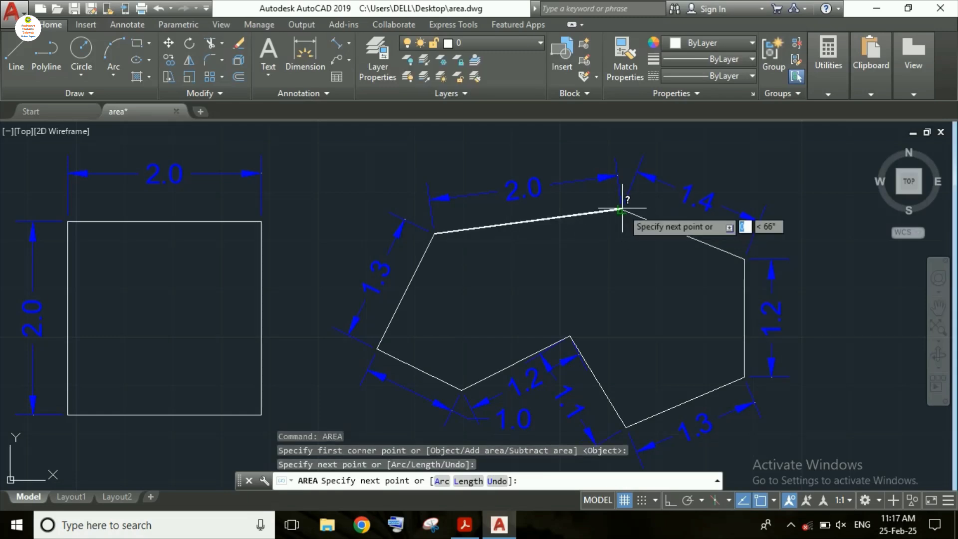
left_click(745, 259)
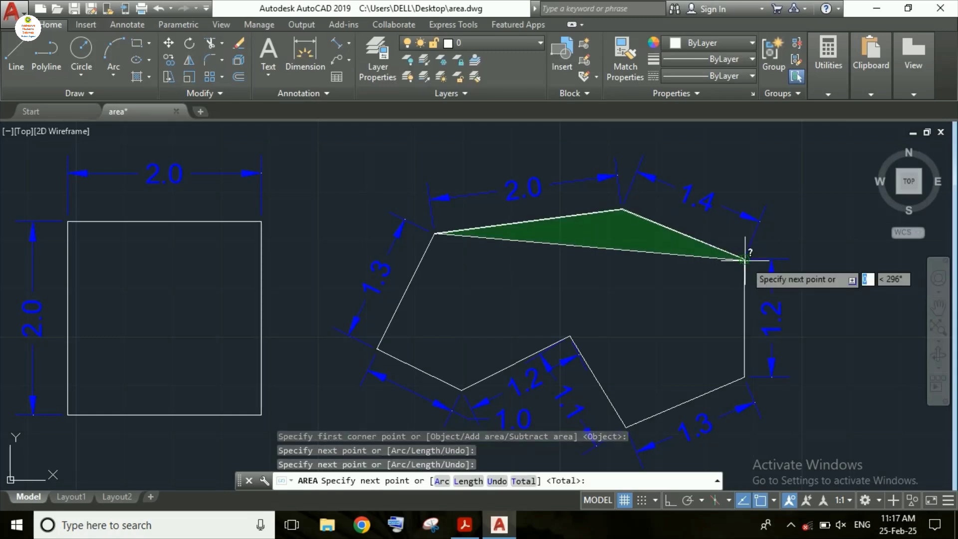
left_click(744, 378)
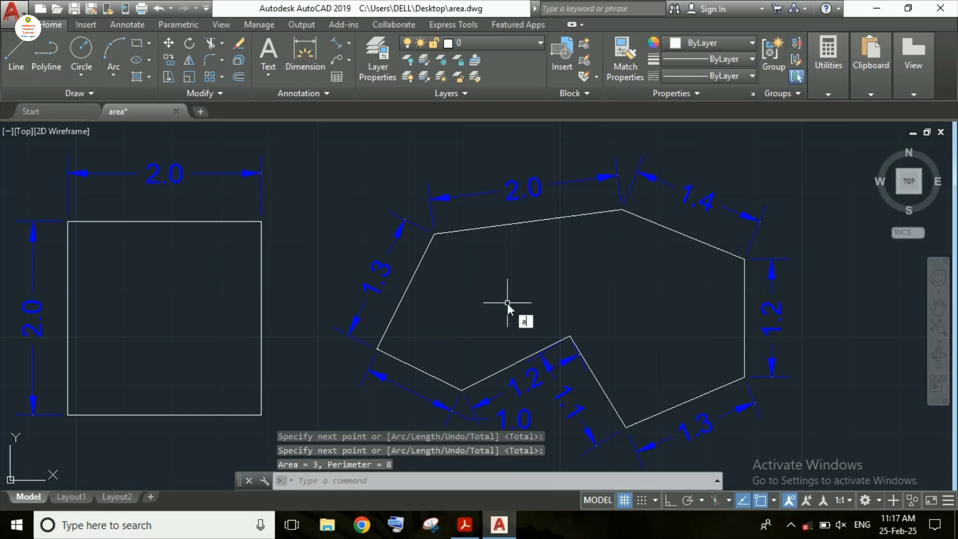
Step: Measure the whole polygon through all eight vertices: Area 6, Perimeter 11, then end AREA
type("rea")
key("Return")
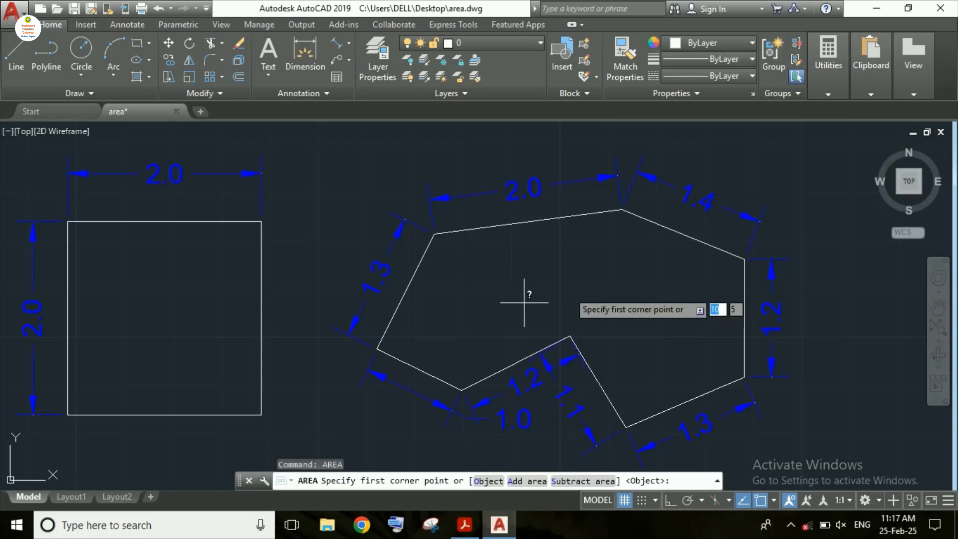
left_click(434, 233)
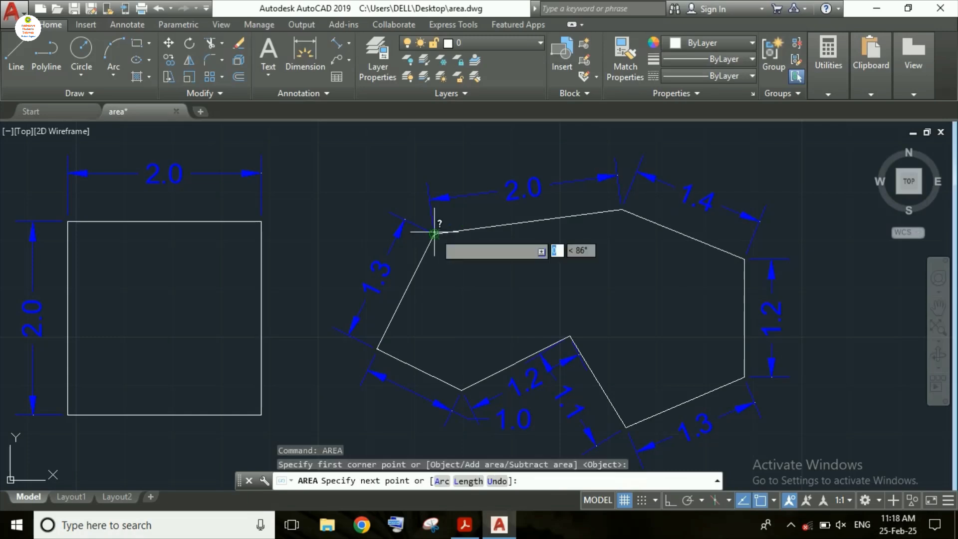
left_click(620, 210)
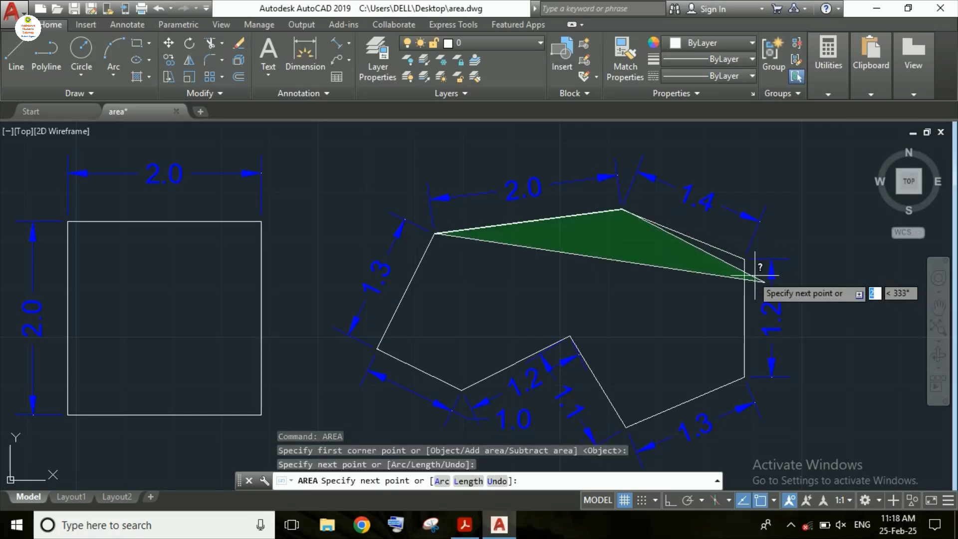
left_click(744, 259)
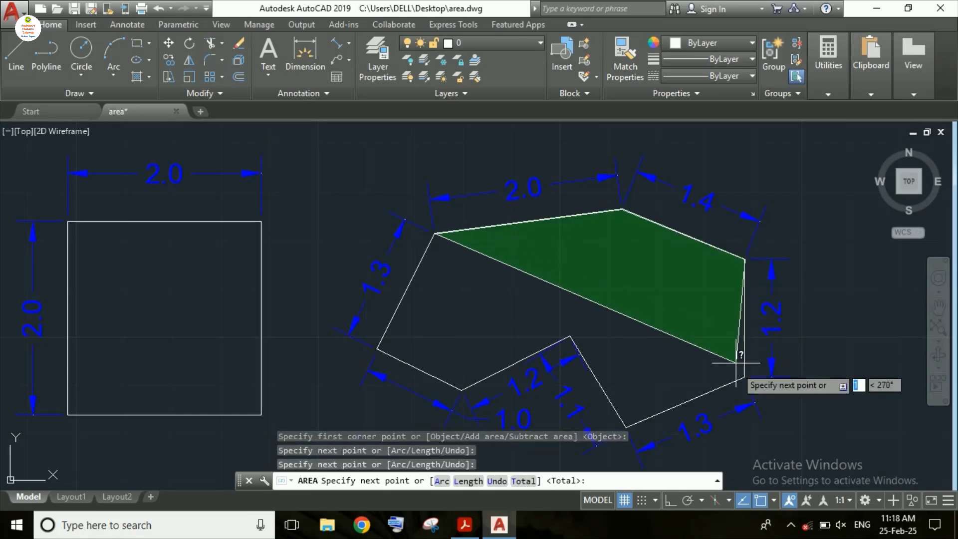
left_click(744, 378)
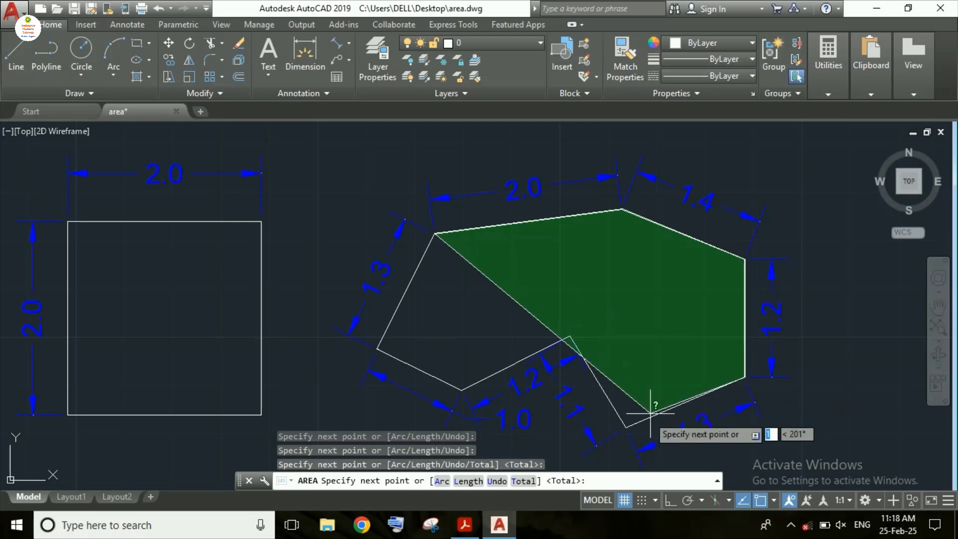
left_click(624, 426)
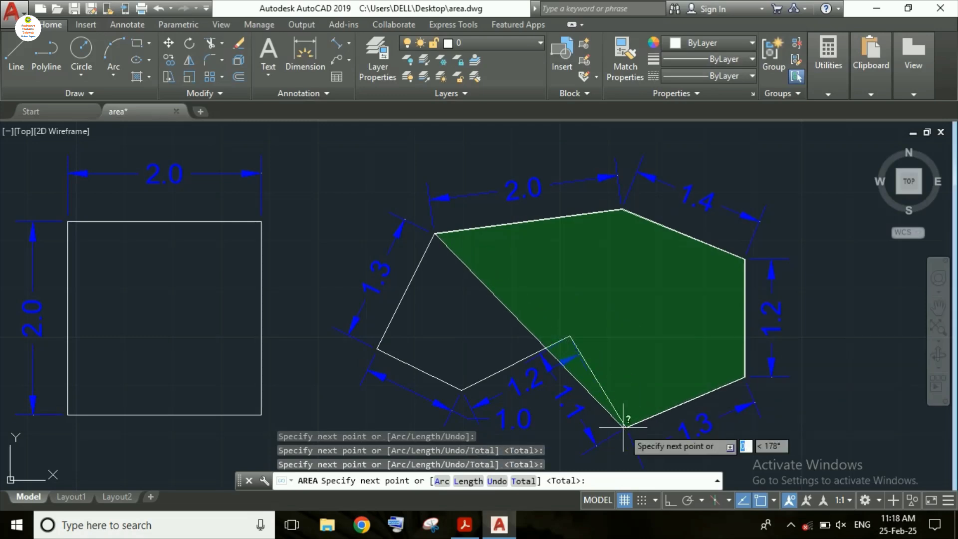
left_click(571, 336)
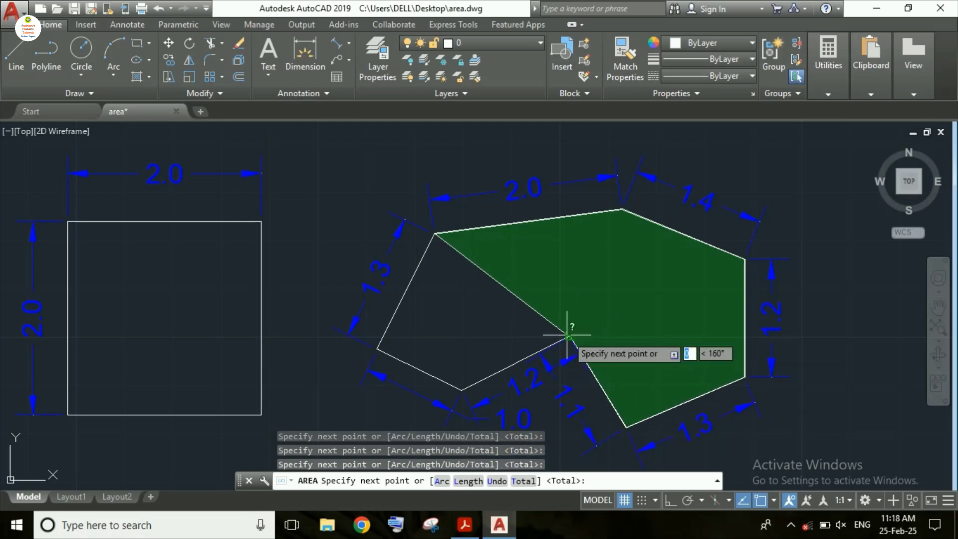
left_click(462, 389)
left_click(376, 348)
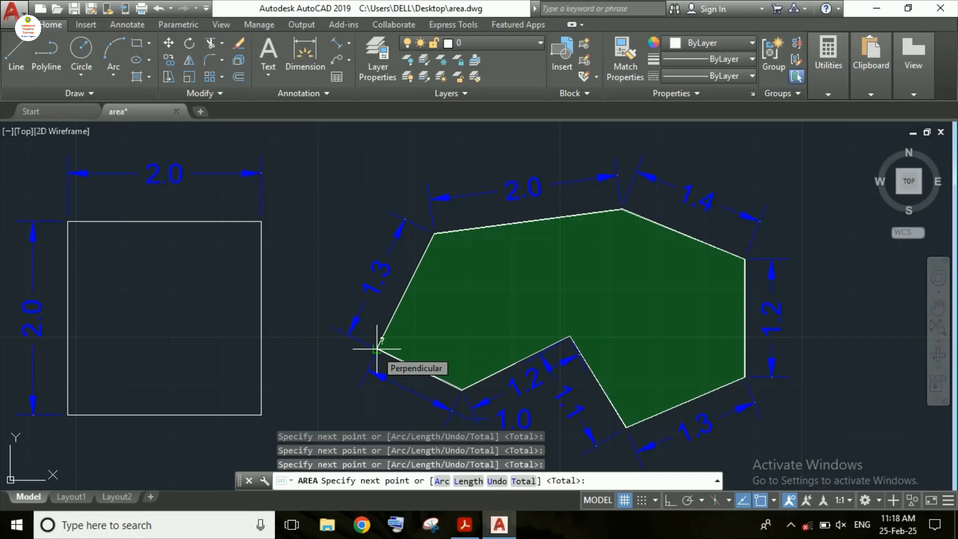
key("Return")
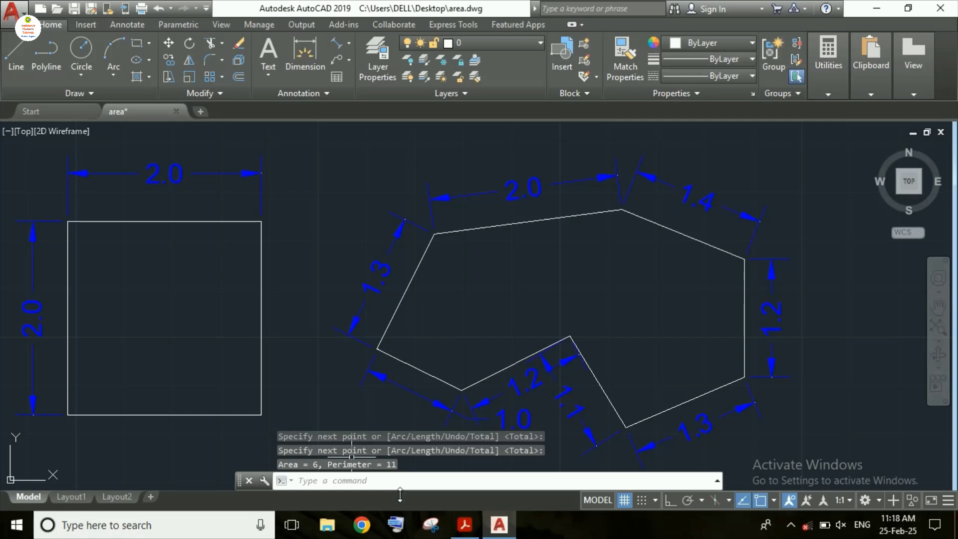
key("Escape")
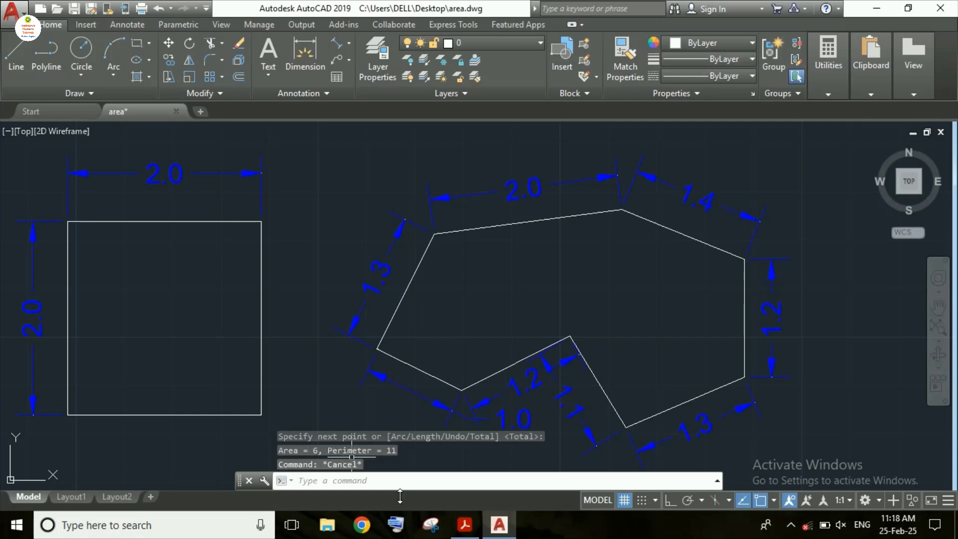